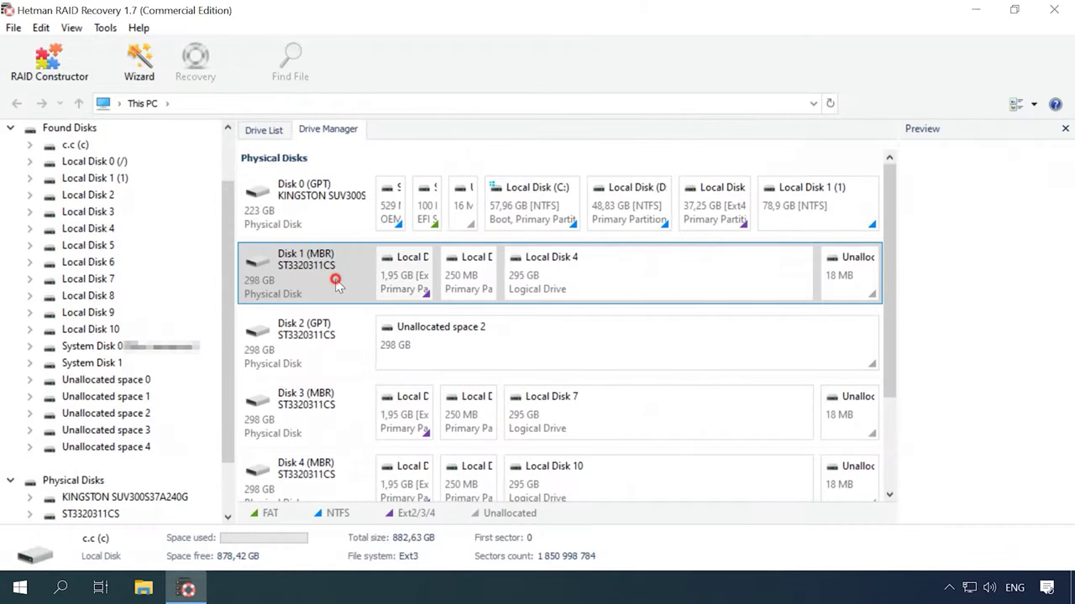
- Examine the details of Disk 1 and its partitions, Local Disk 7, Local Disk 10 and the c.c (c) volume
{"action": "left_click", "coordinate": [334, 292]}
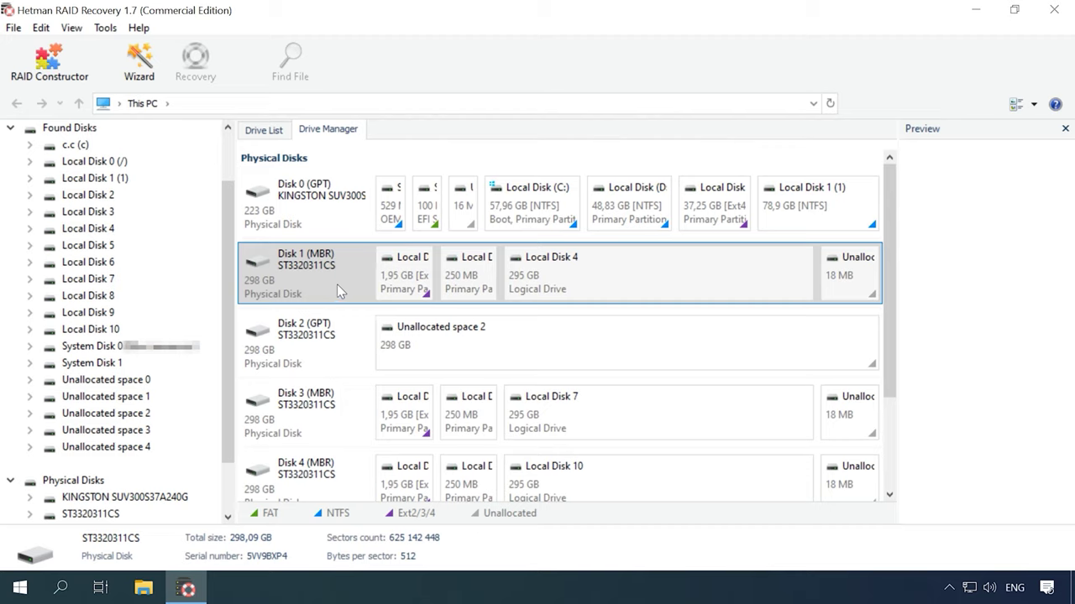
{"action": "scroll", "coordinate": [337, 284], "scroll_direction": "down", "scroll_amount": 1}
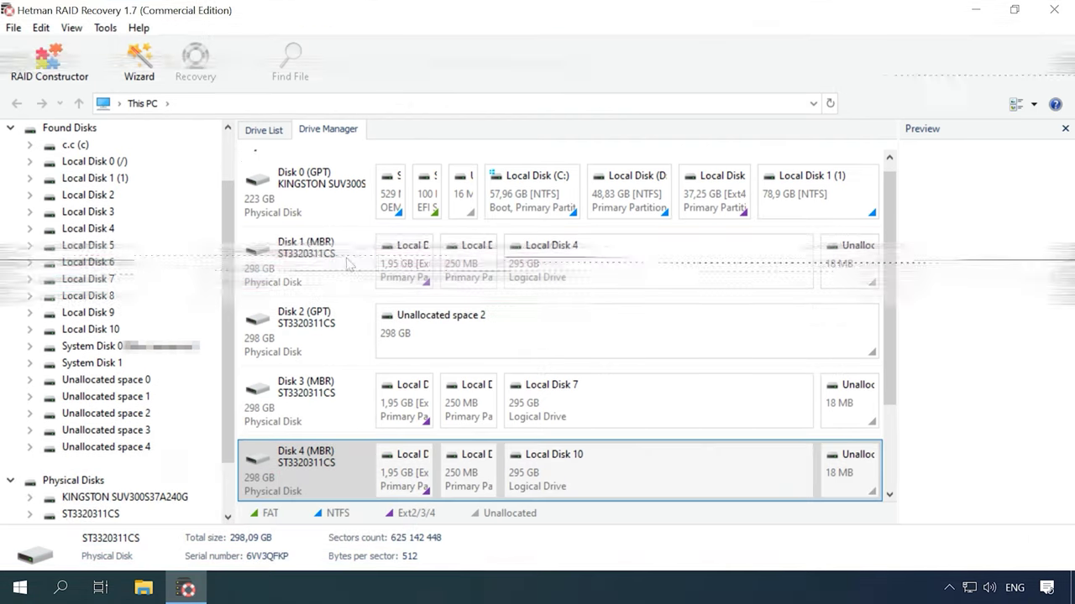
{"action": "left_click", "coordinate": [403, 260]}
{"action": "left_click", "coordinate": [456, 267]}
{"action": "left_click", "coordinate": [597, 271]}
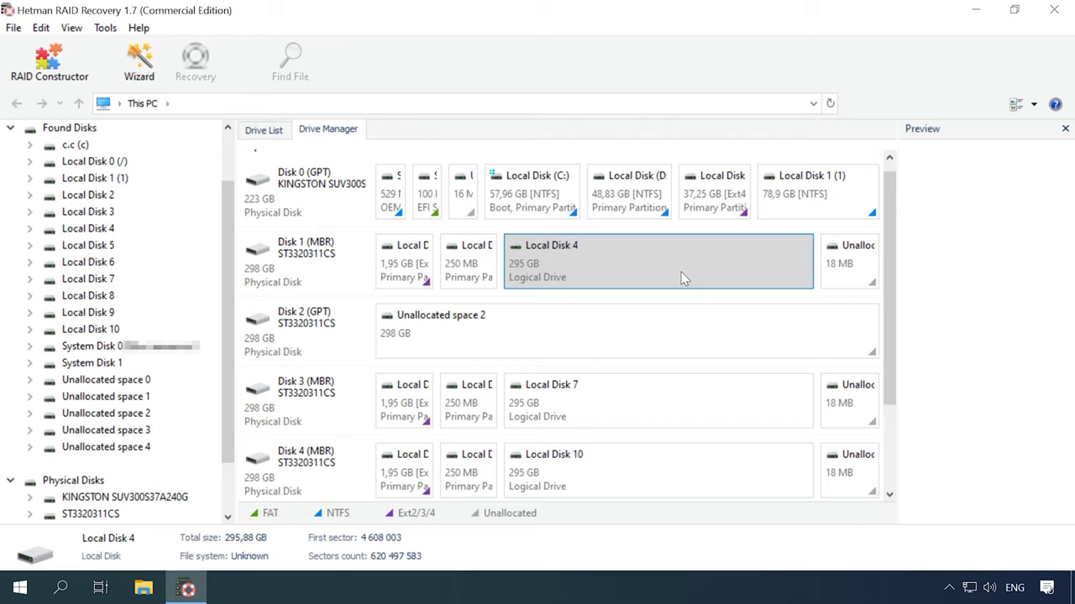
{"action": "left_click", "coordinate": [643, 410]}
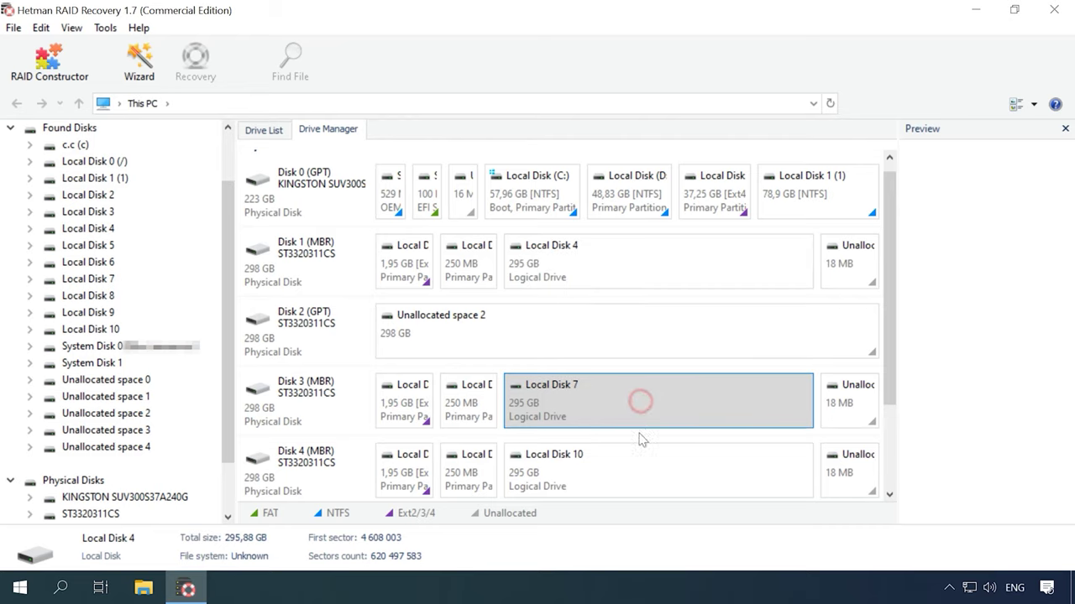
{"action": "left_click", "coordinate": [624, 456]}
{"action": "scroll", "coordinate": [624, 453], "scroll_direction": "down", "scroll_amount": 3}
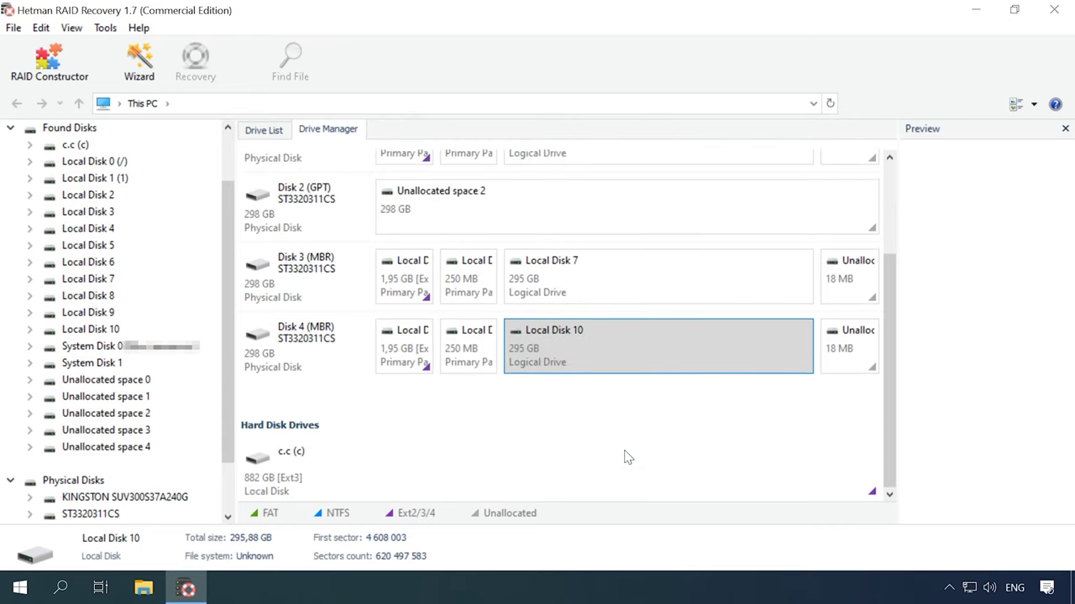
{"action": "left_click", "coordinate": [402, 464]}
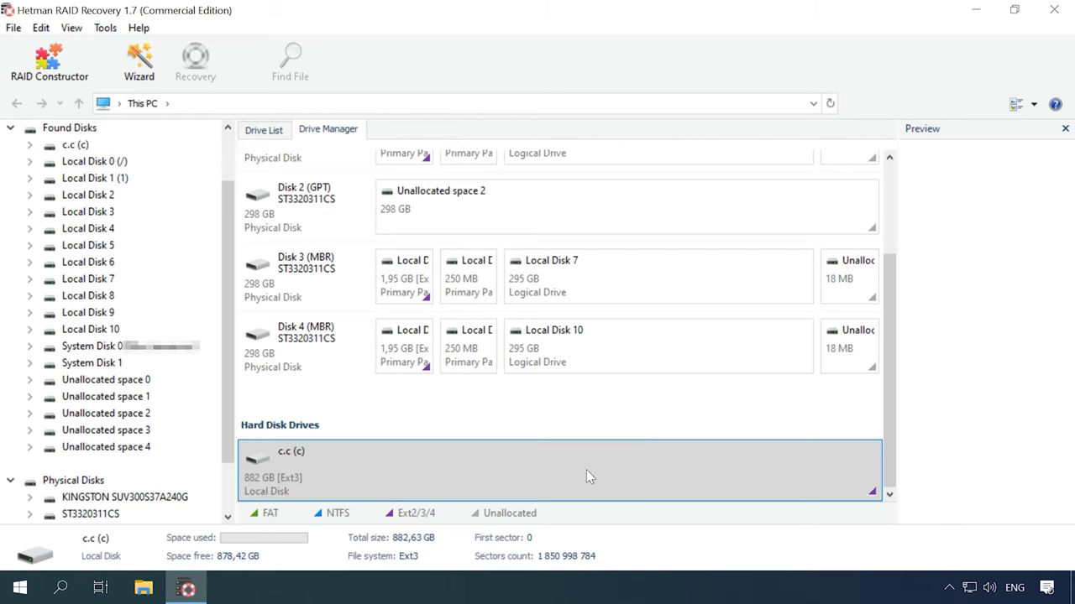
- Review Disk 1 again, checking each of its partitions, Local Disk 4 and the 18 MB unallocated space
{"action": "scroll", "coordinate": [892, 370], "scroll_direction": "up", "scroll_amount": 3}
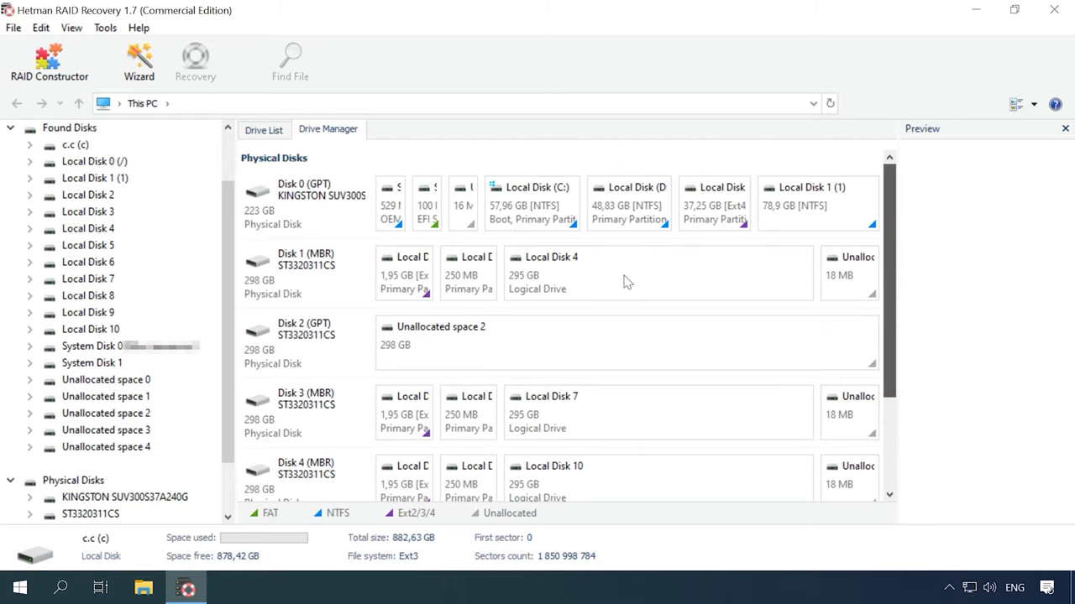
{"action": "left_click", "coordinate": [295, 281]}
{"action": "left_click", "coordinate": [408, 276]}
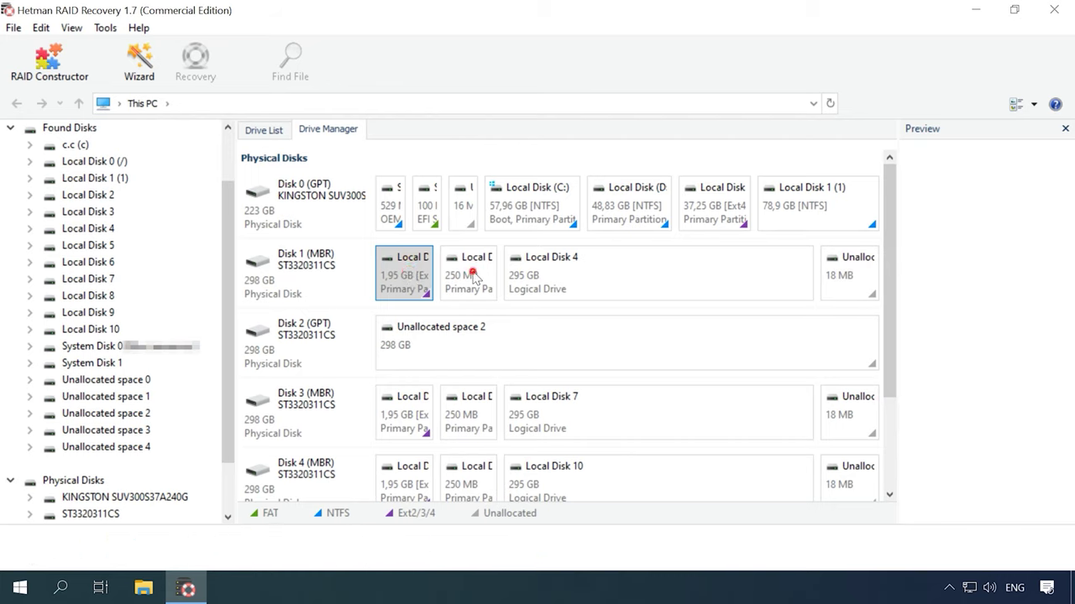
{"action": "left_click", "coordinate": [474, 277]}
{"action": "left_click", "coordinate": [578, 278]}
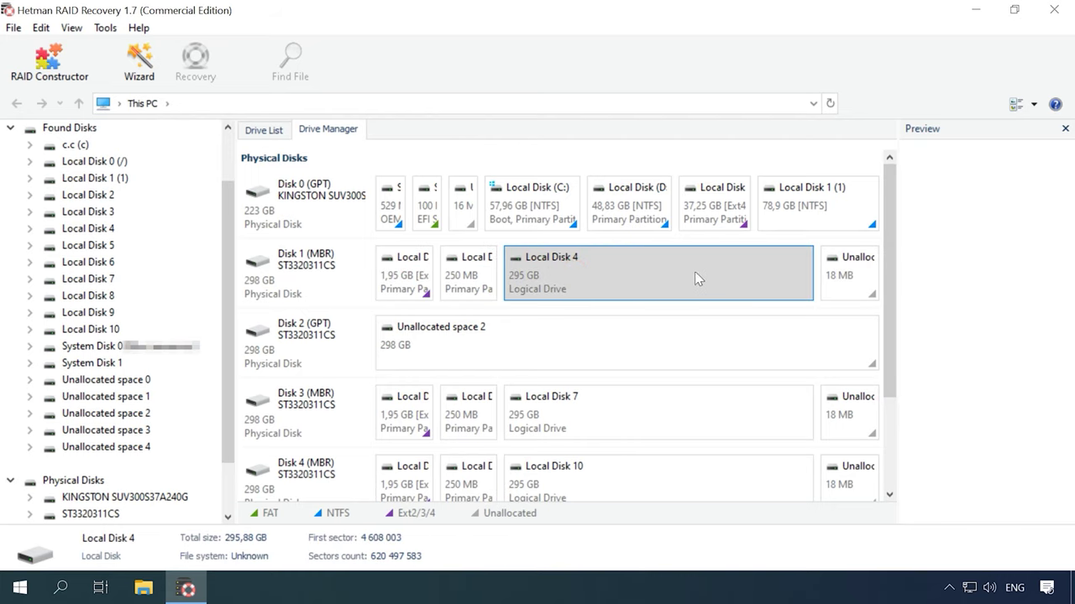
{"action": "left_click", "coordinate": [832, 277]}
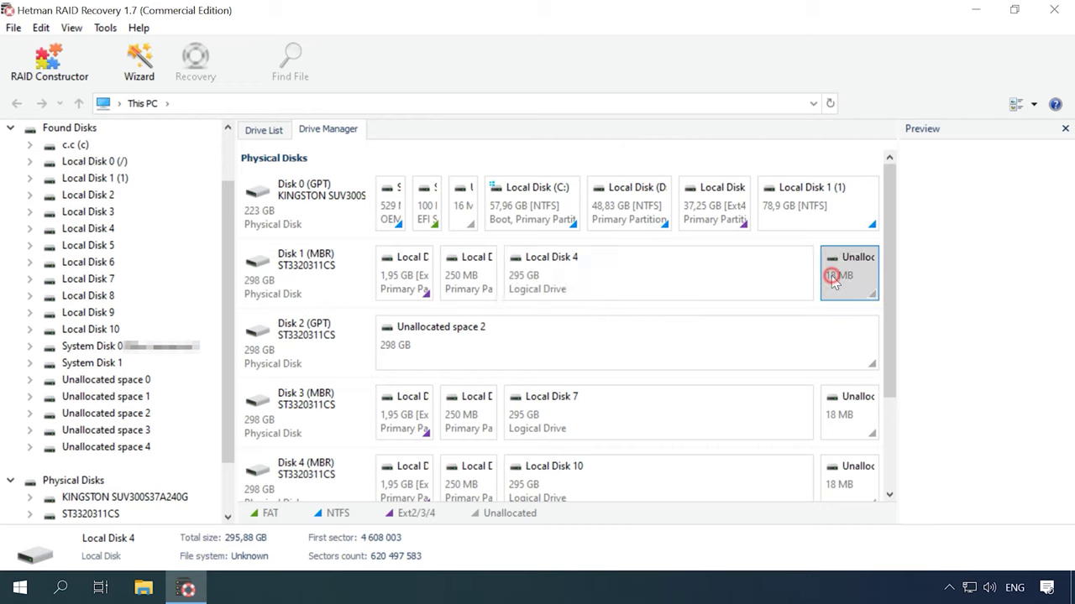
- Check the details of Disk 2 and its unallocated space, the other ST3320311CS disks and the c.c (c) volume
{"action": "left_click", "coordinate": [300, 345]}
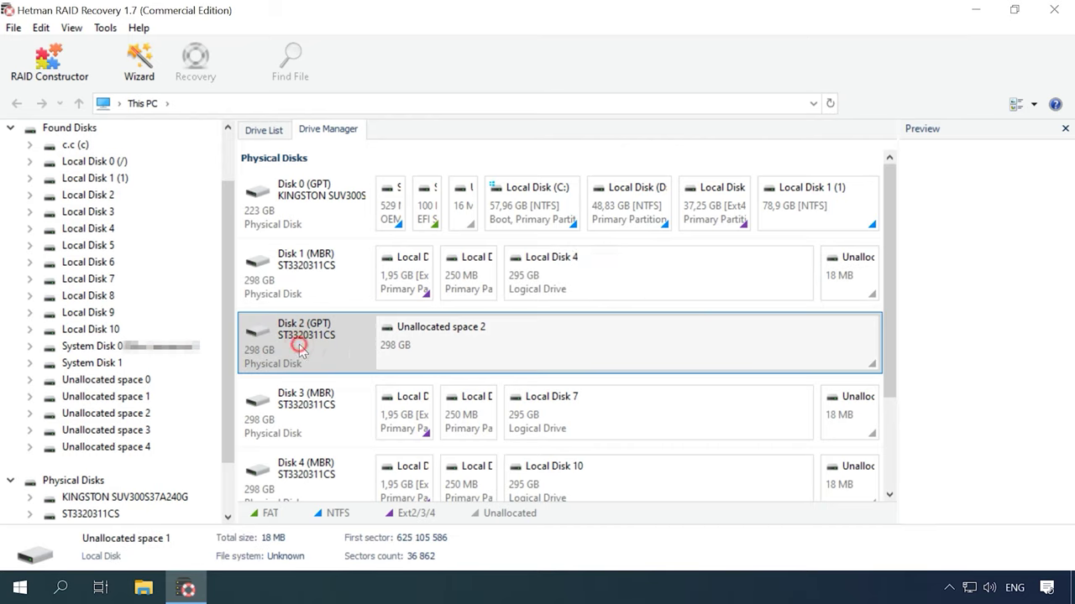
{"action": "left_click", "coordinate": [678, 351]}
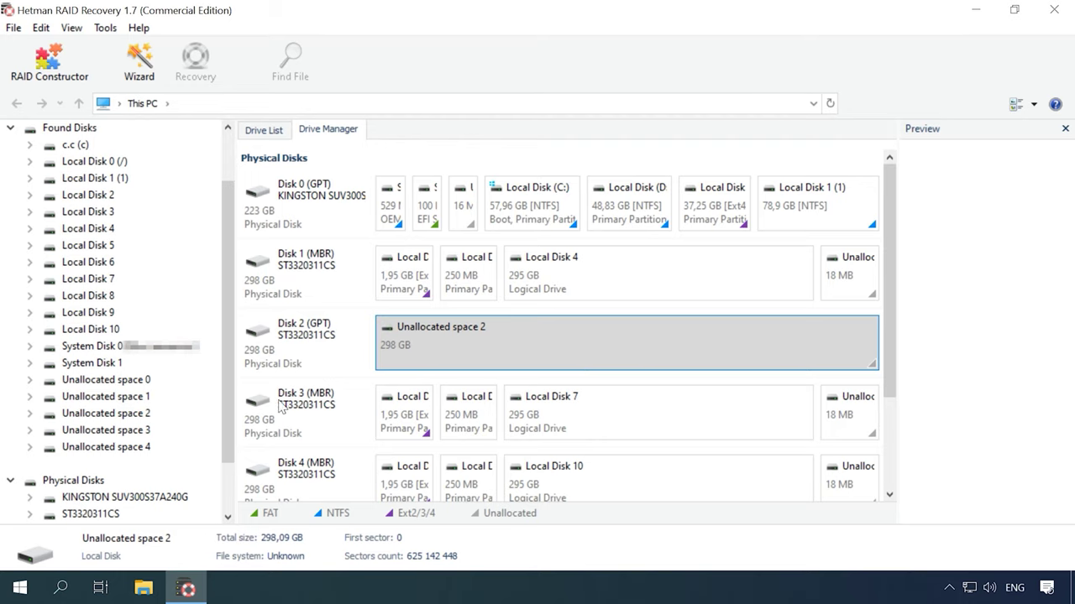
{"action": "left_click", "coordinate": [299, 416]}
{"action": "left_click", "coordinate": [336, 470]}
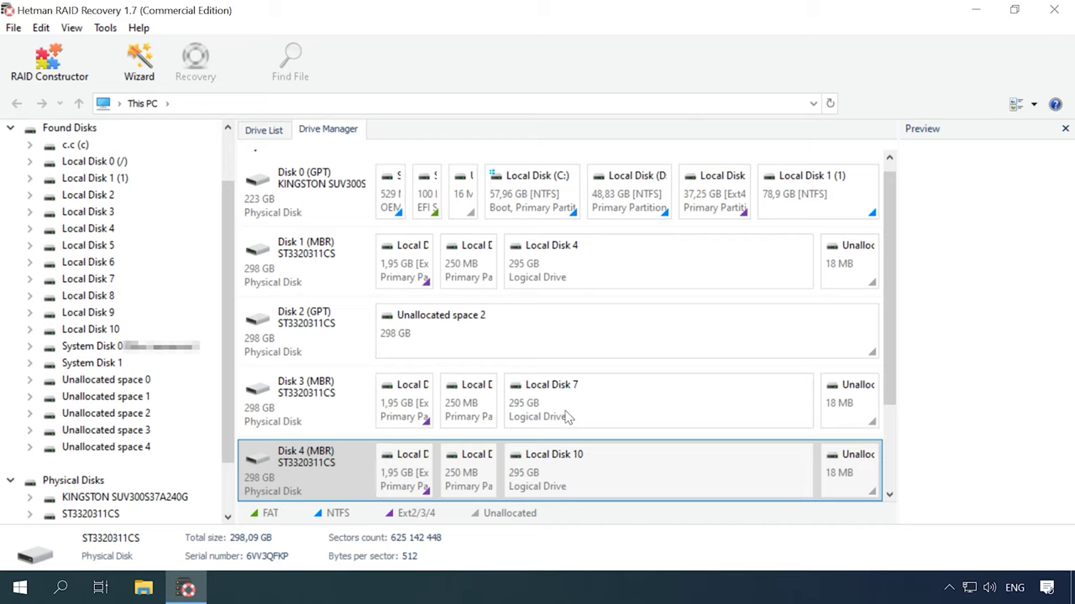
{"action": "scroll", "coordinate": [887, 452], "scroll_direction": "down", "scroll_amount": 3}
{"action": "left_click", "coordinate": [305, 479]}
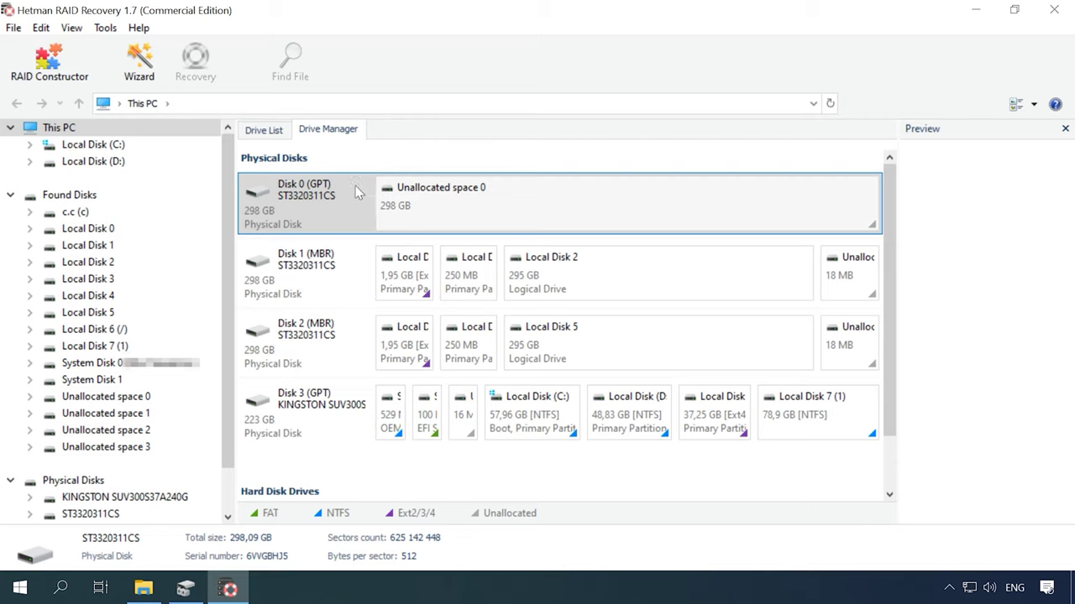
{"action": "left_click", "coordinate": [336, 267]}
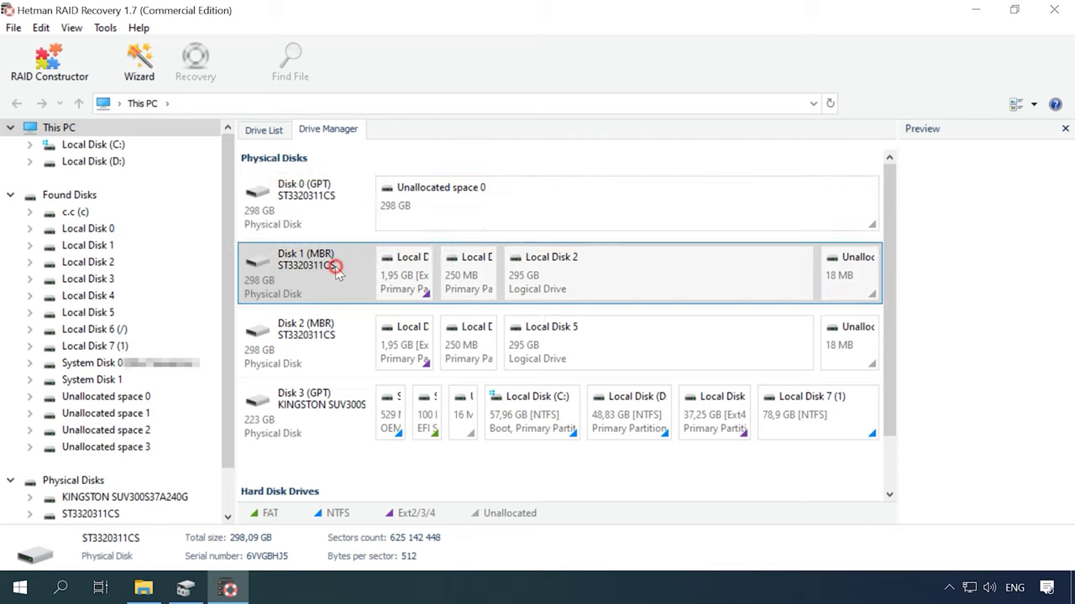
{"action": "left_click", "coordinate": [334, 332]}
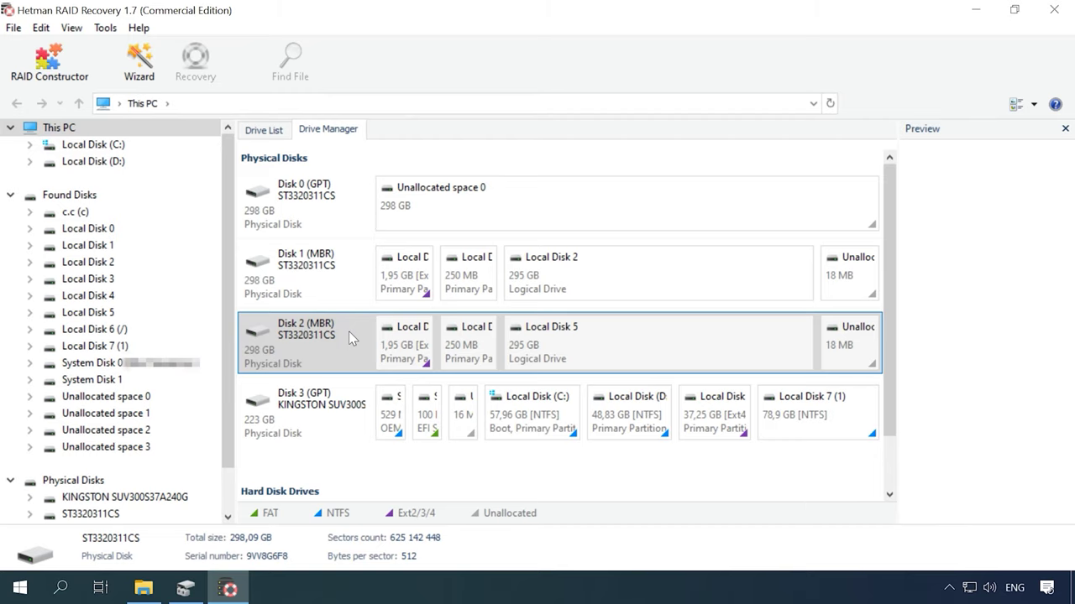
- Open the c.c (c) volume and run a fast scan on it, finishing the wizard
{"action": "left_click_drag", "start_coordinate": [888, 396], "coordinate": [881, 472]}
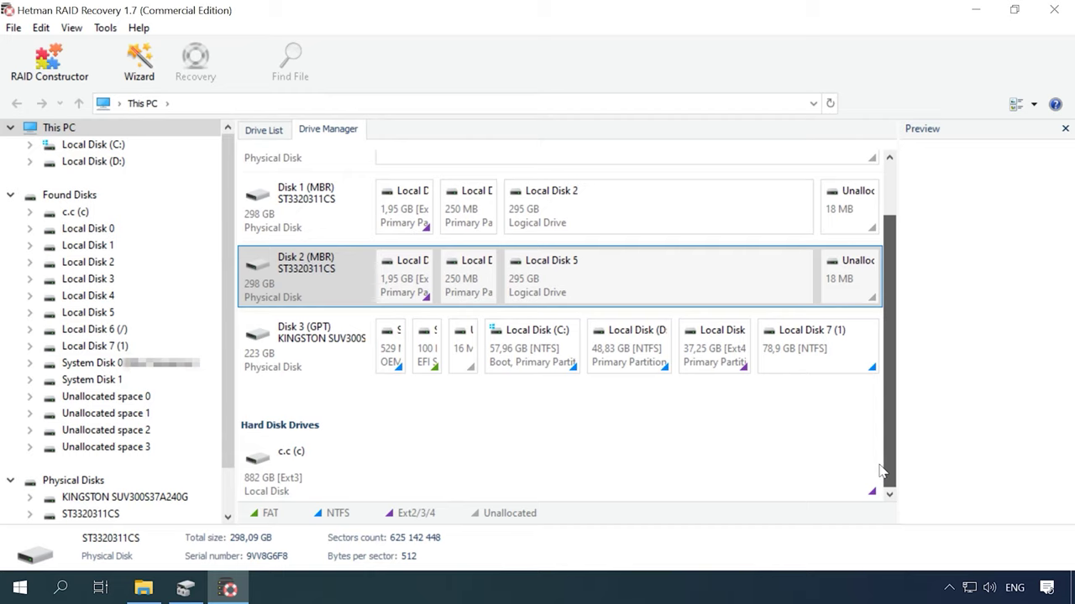
{"action": "left_click", "coordinate": [438, 459]}
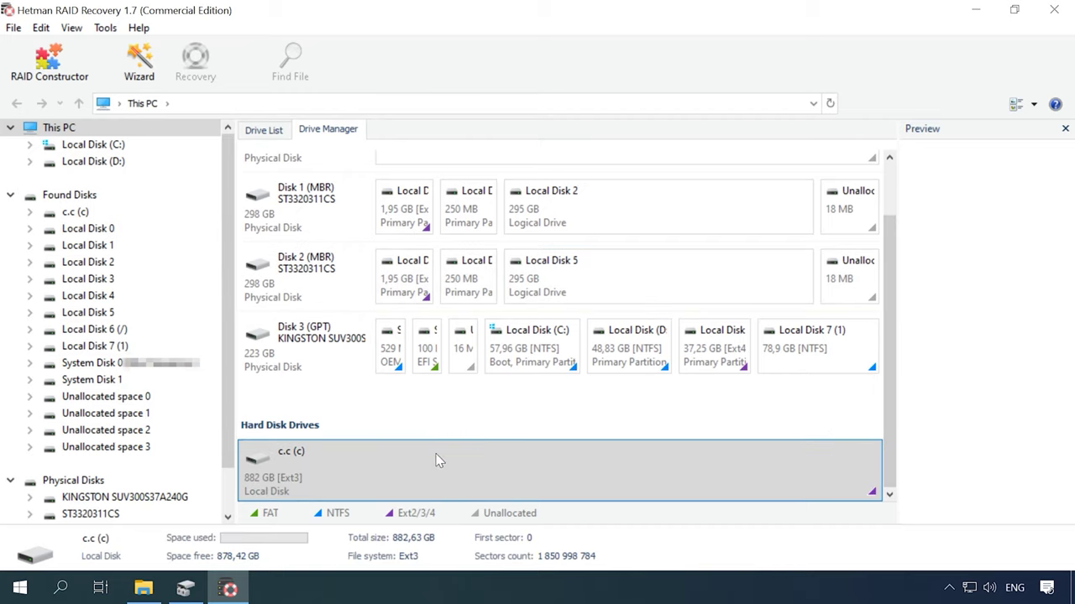
{"action": "right_click", "coordinate": [437, 460]}
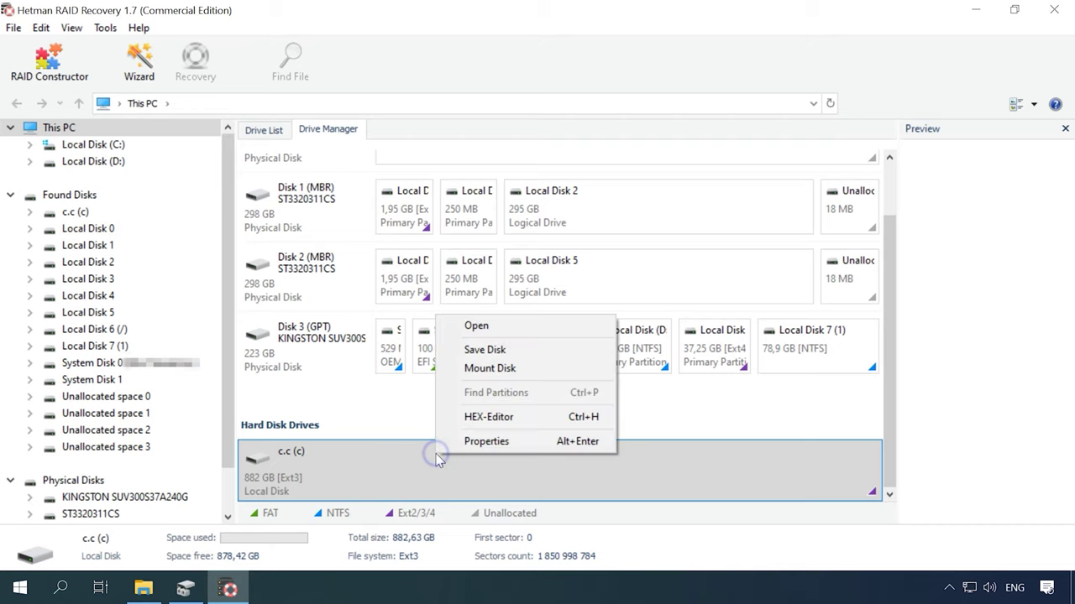
{"action": "left_click", "coordinate": [486, 327]}
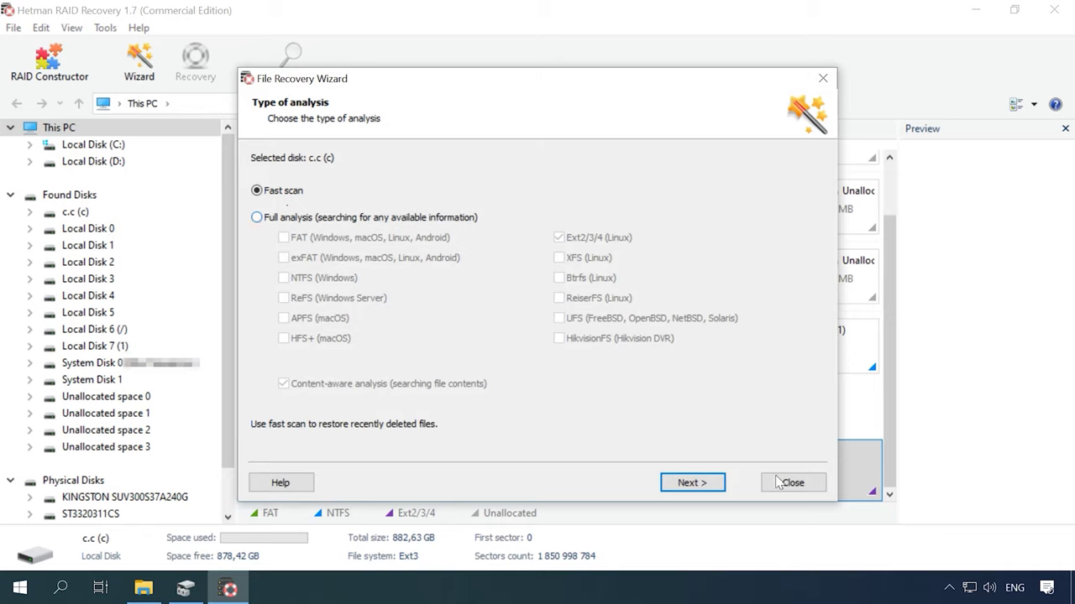
{"action": "left_click", "coordinate": [692, 483]}
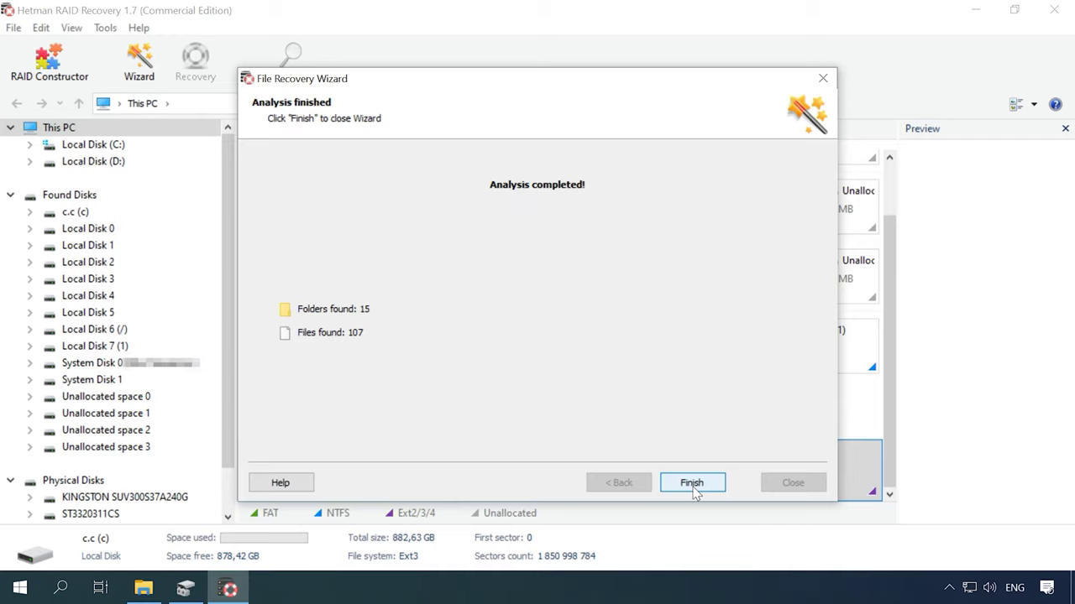
{"action": "left_click", "coordinate": [695, 485]}
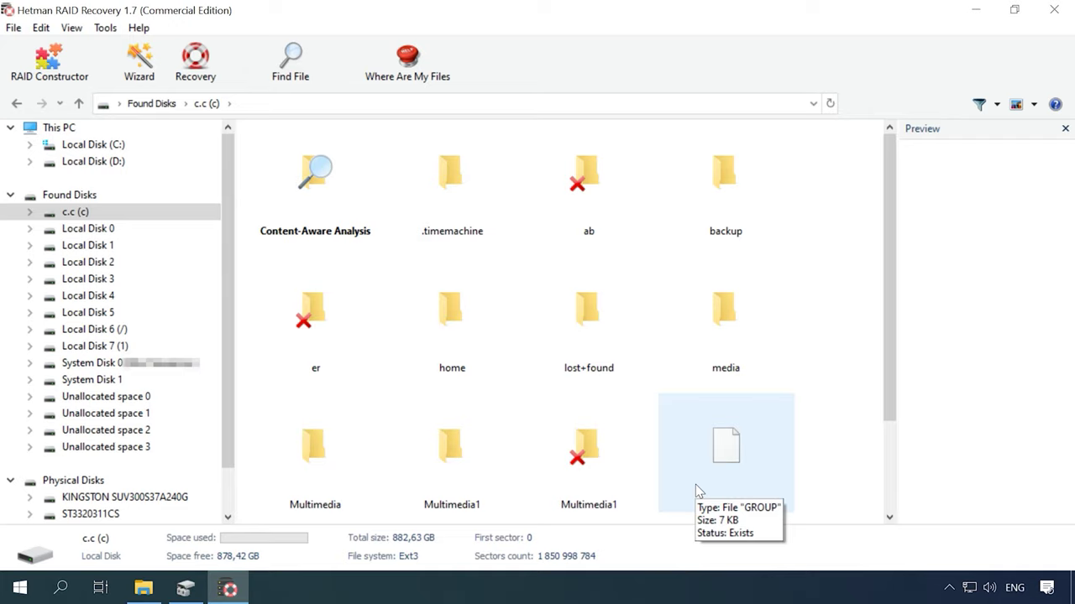
- Open the Multimedia folder among the found contents of c.c (c) and browse its files
{"action": "left_click_drag", "start_coordinate": [884, 290], "coordinate": [870, 411]}
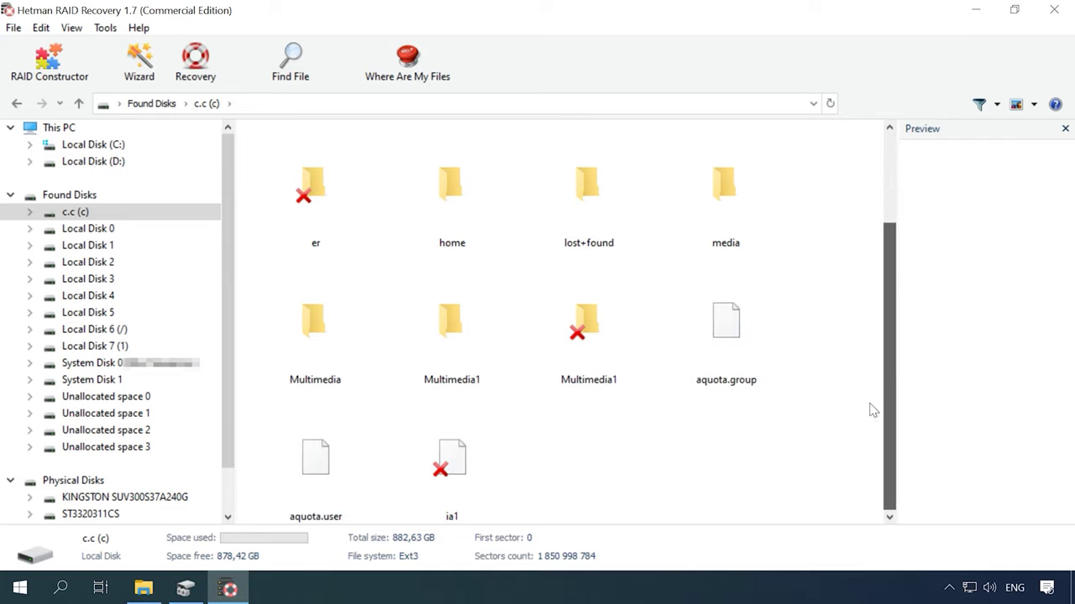
{"action": "double_click", "coordinate": [305, 357]}
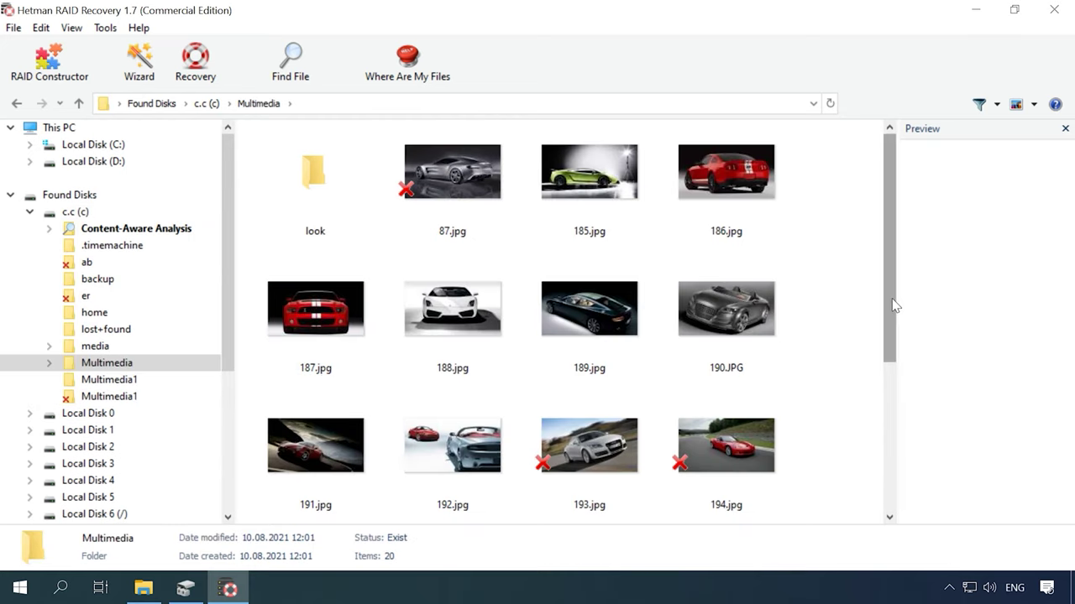
{"action": "left_click_drag", "start_coordinate": [894, 306], "coordinate": [893, 231]}
- Preview the deleted images 87.jpg, 193.jpg and 194.jpg in the Multimedia folder, then clear the selection
{"action": "left_click", "coordinate": [487, 206]}
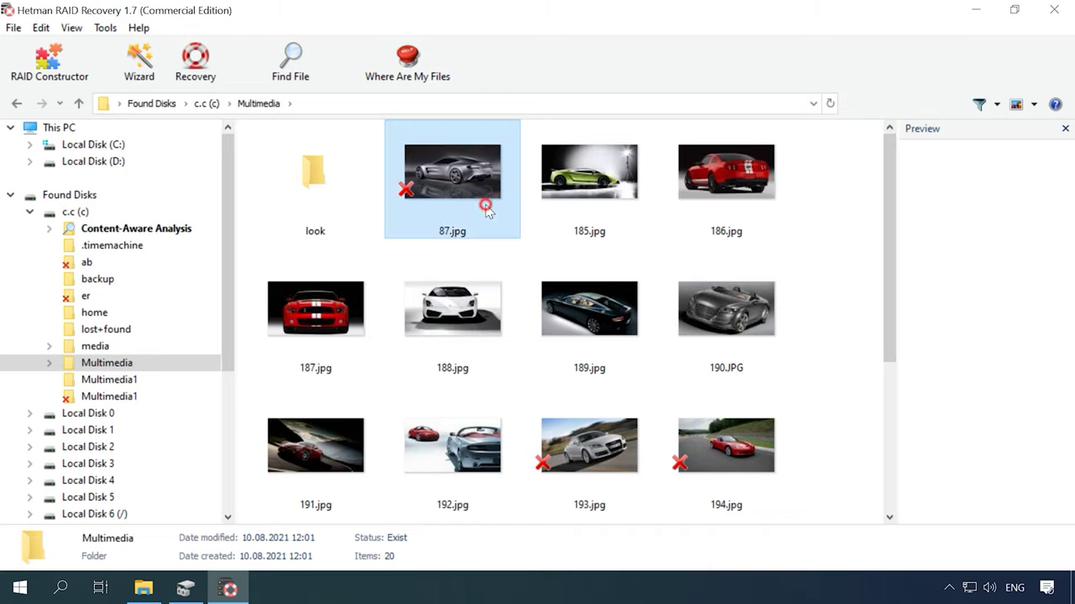
{"action": "left_click", "coordinate": [571, 457]}
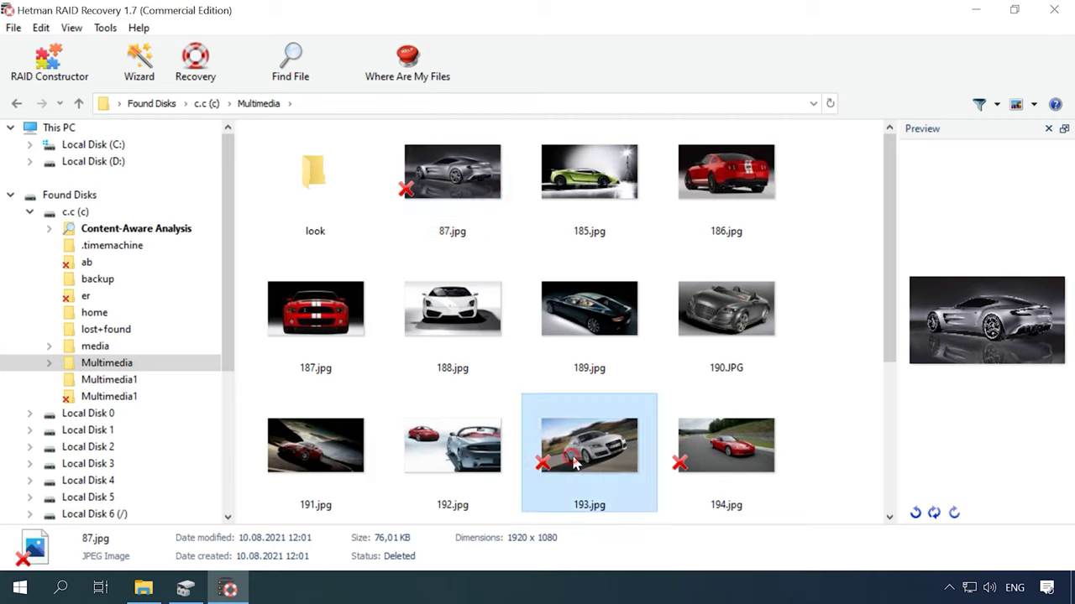
{"action": "left_click", "coordinate": [735, 466]}
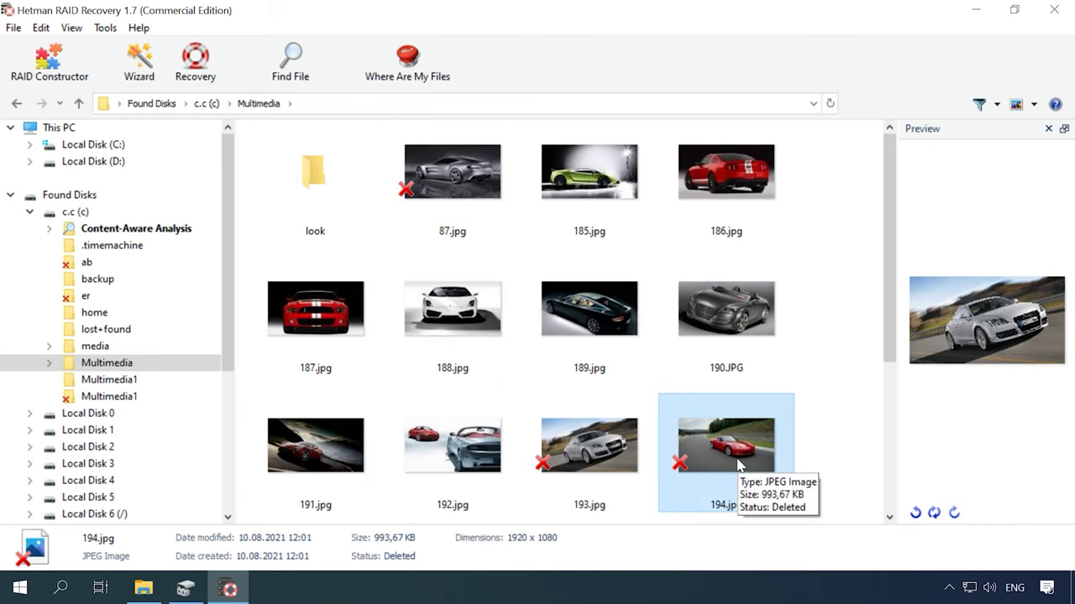
{"action": "left_click", "coordinate": [817, 458]}
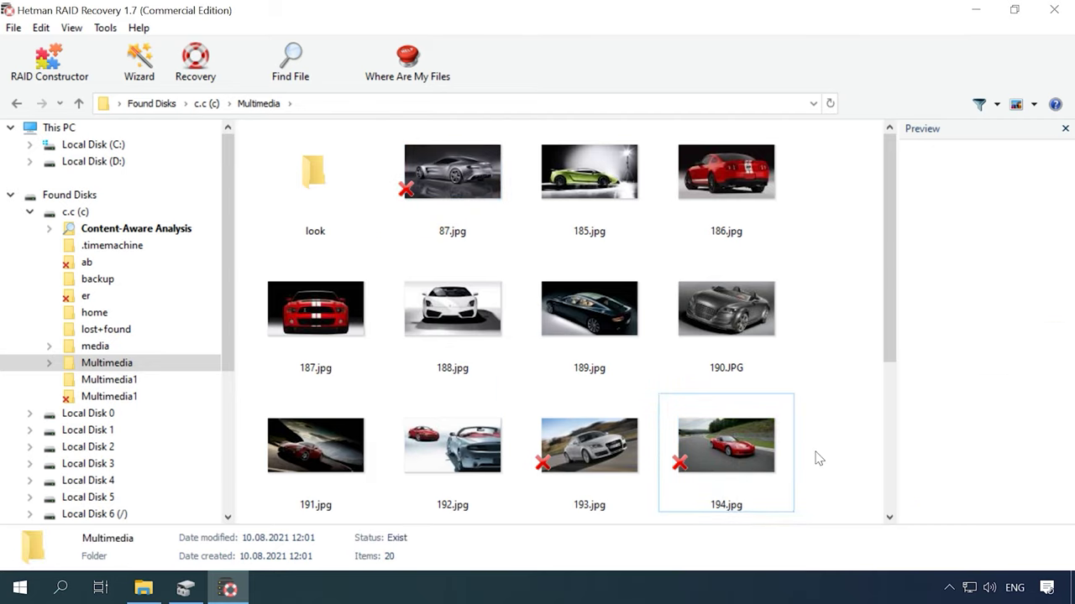
- Select the deleted files 87.jpg, 193.jpg, 194.jpg, 195.jpg and LTSC.docx together and start their recovery
{"action": "left_click", "coordinate": [453, 193]}
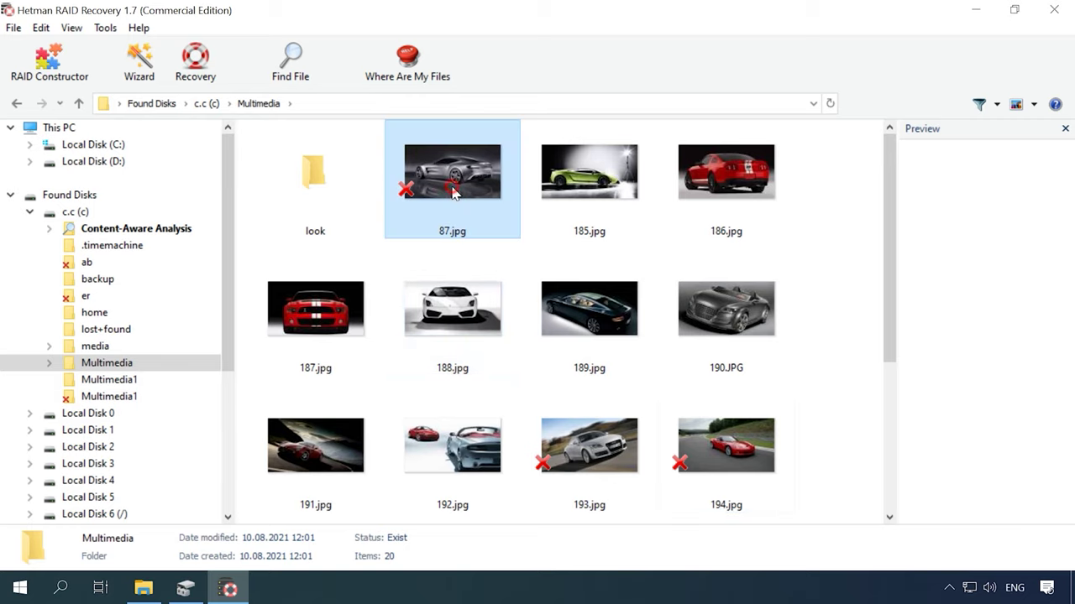
{"action": "left_click", "coordinate": [697, 455], "text": "ctrl"}
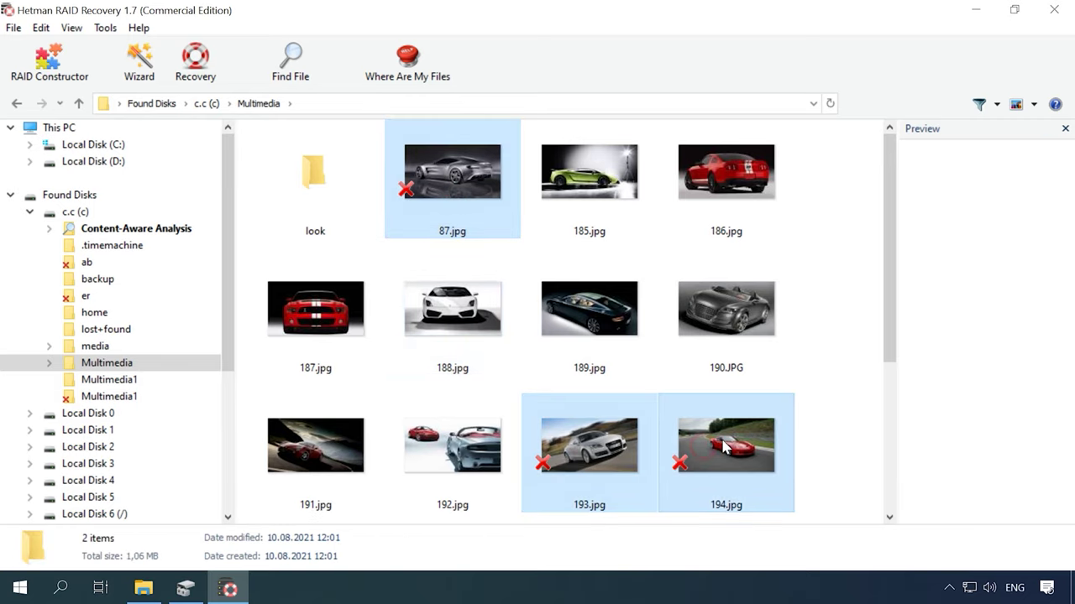
{"action": "left_click_drag", "start_coordinate": [890, 369], "coordinate": [892, 510]}
{"action": "left_click", "coordinate": [745, 338], "text": "ctrl"}
{"action": "left_click", "coordinate": [348, 331], "text": "ctrl"}
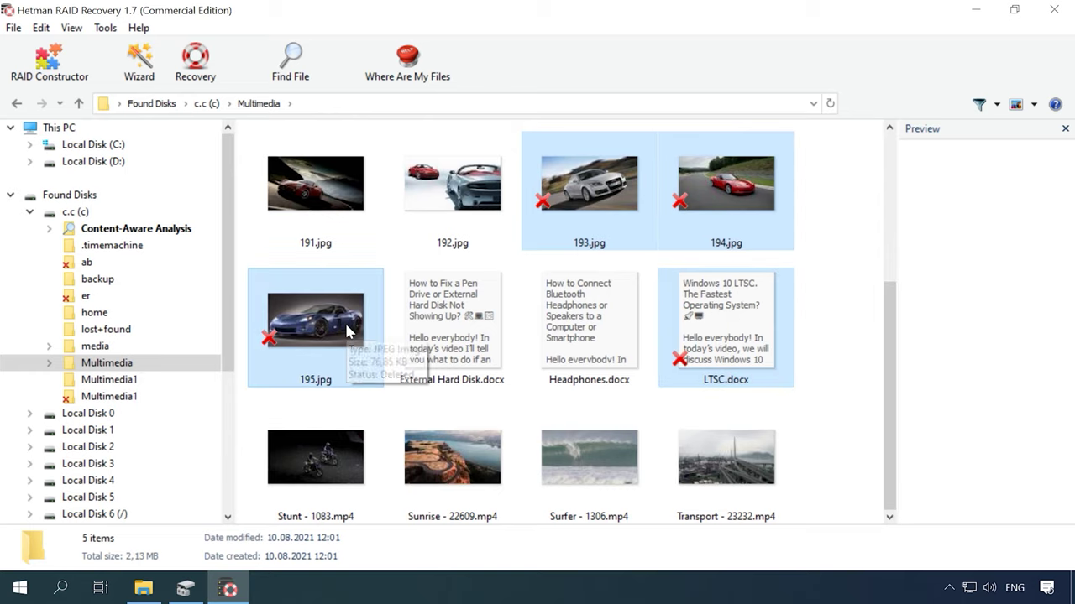
{"action": "left_click", "coordinate": [195, 84]}
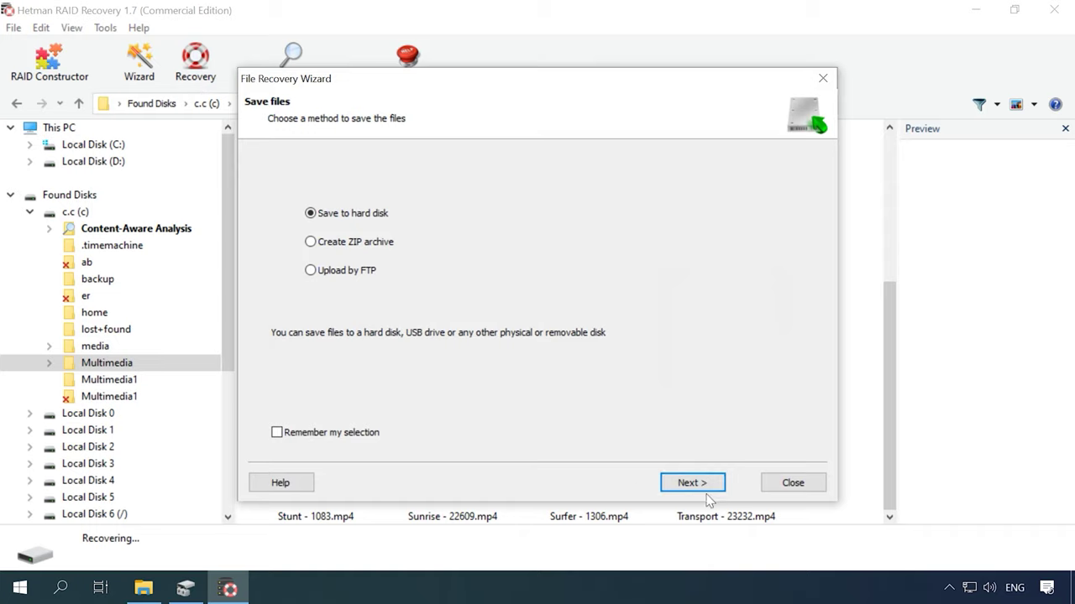